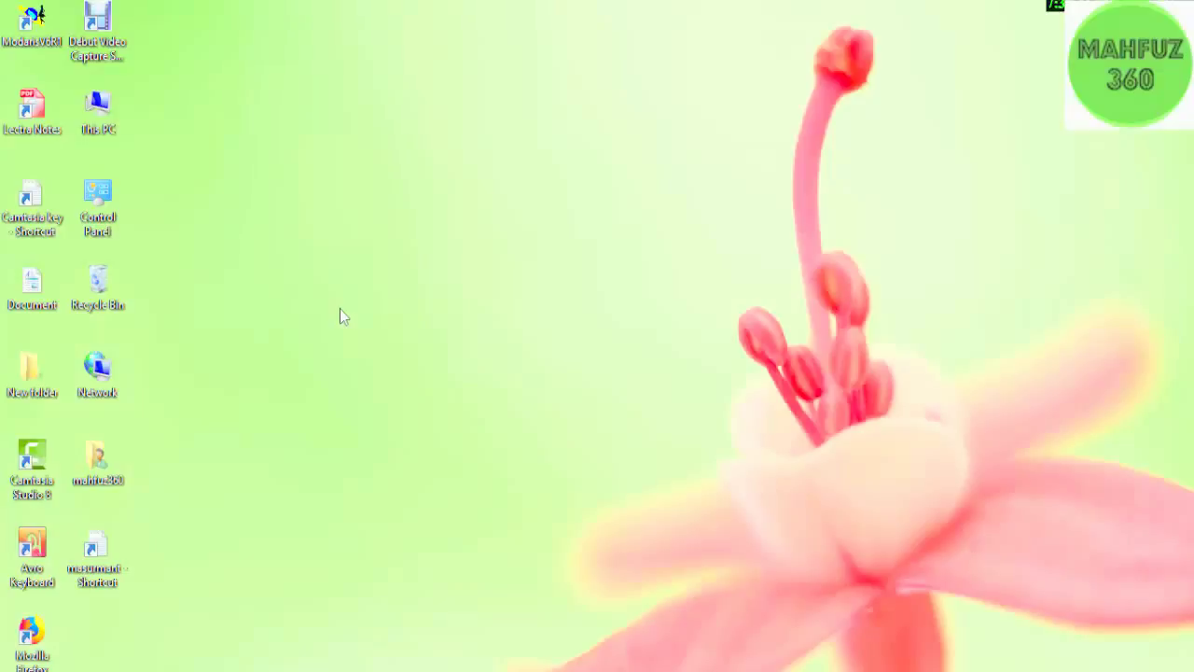
Launch ModarisV6R1 and return to the desktop
double_click(37, 23)
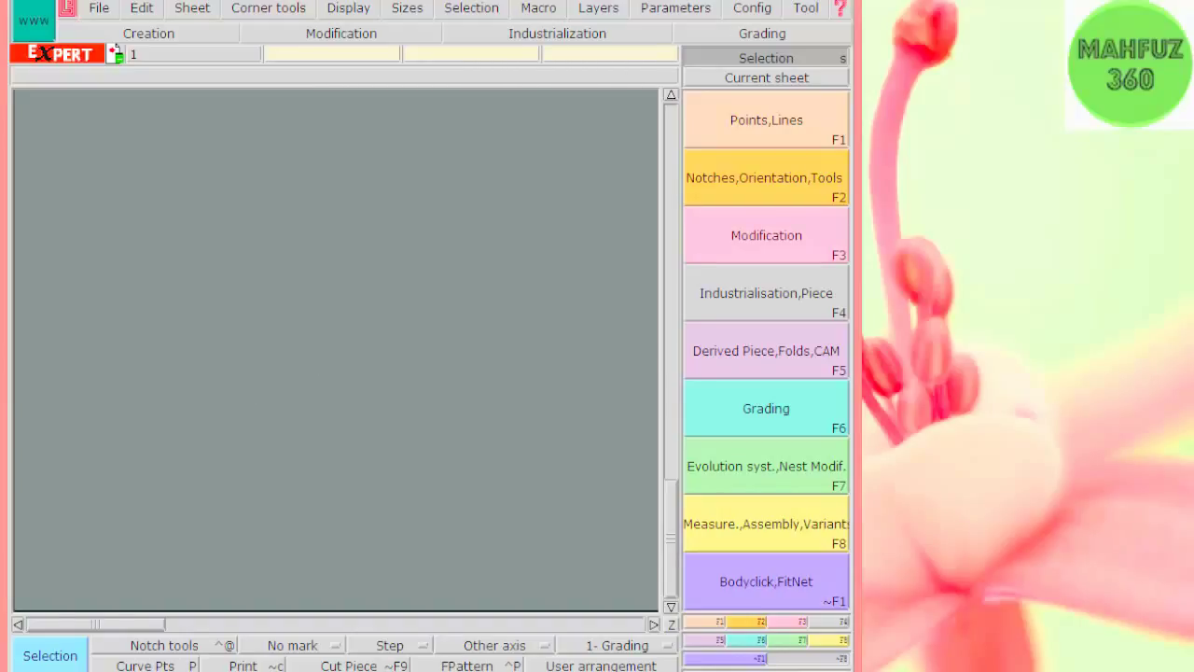
key(super+d)
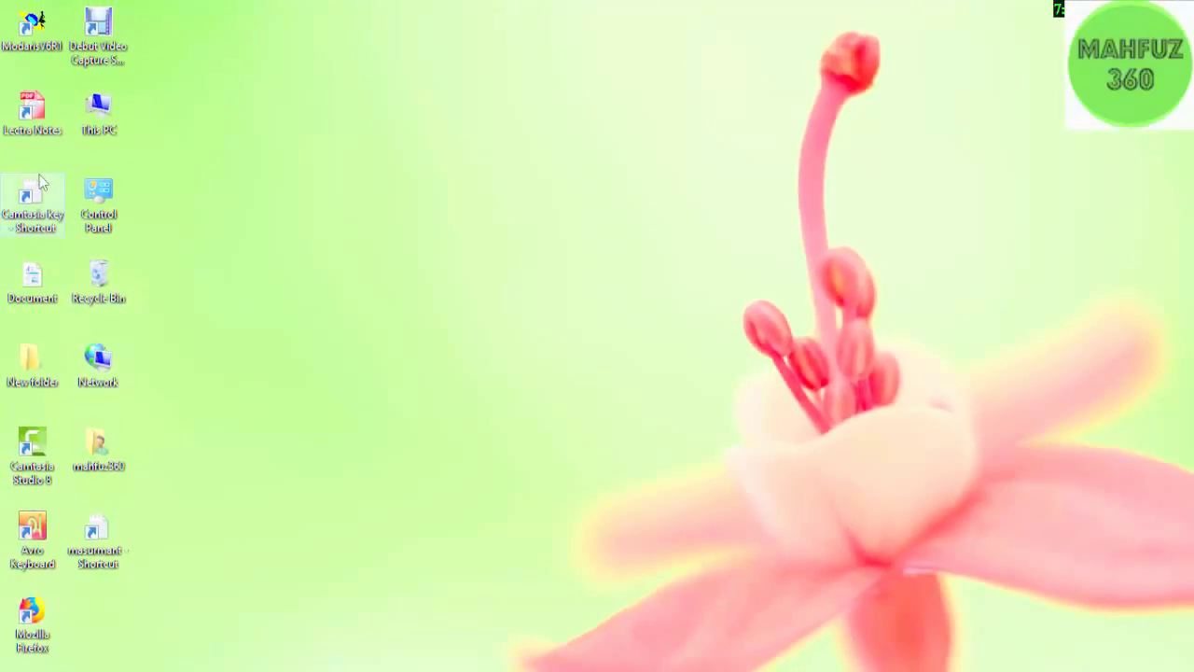
Open Local Disk (E:) and look inside its bangla folder
double_click(94, 124)
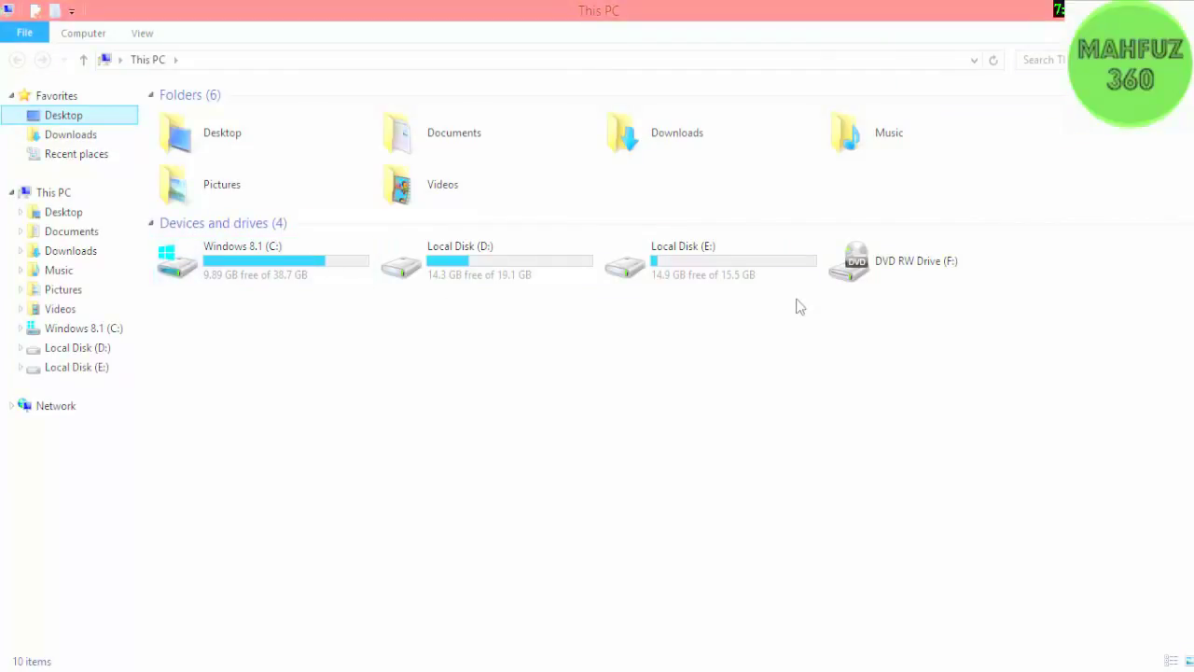
click(720, 272)
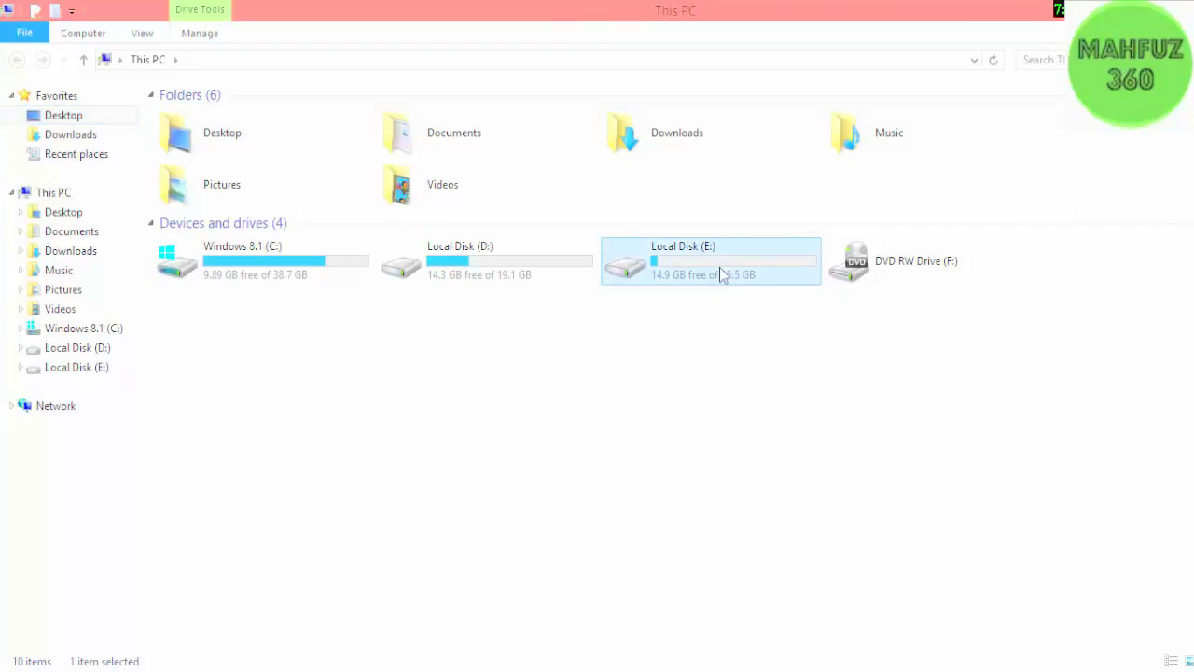
double_click(720, 272)
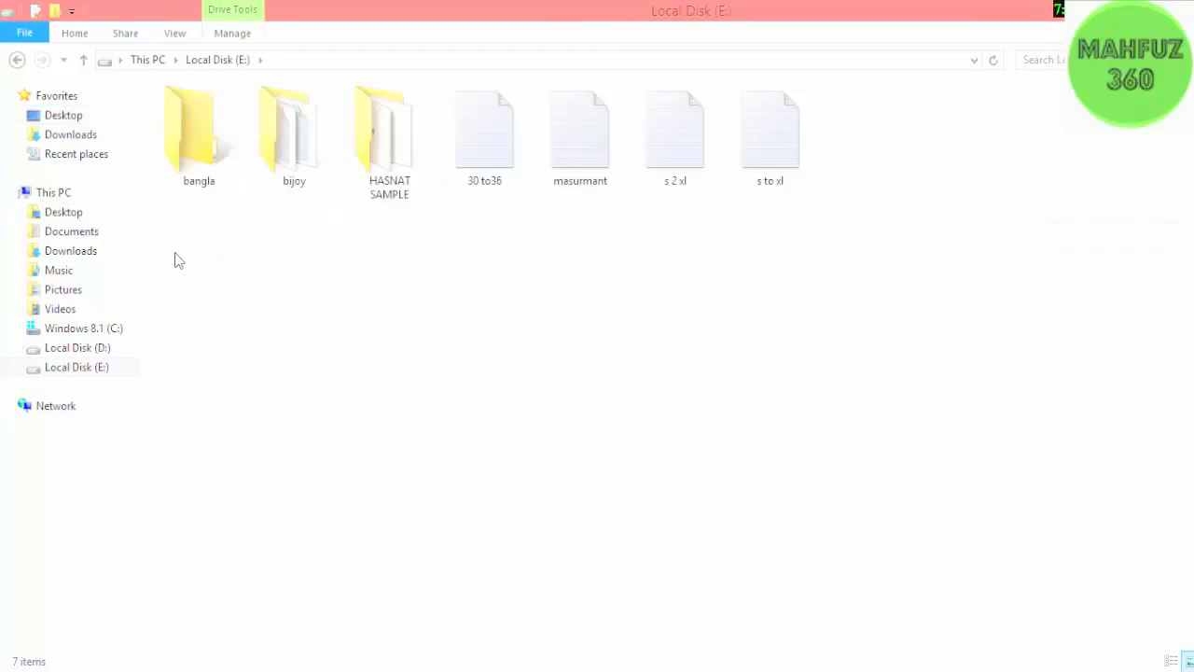
double_click(206, 182)
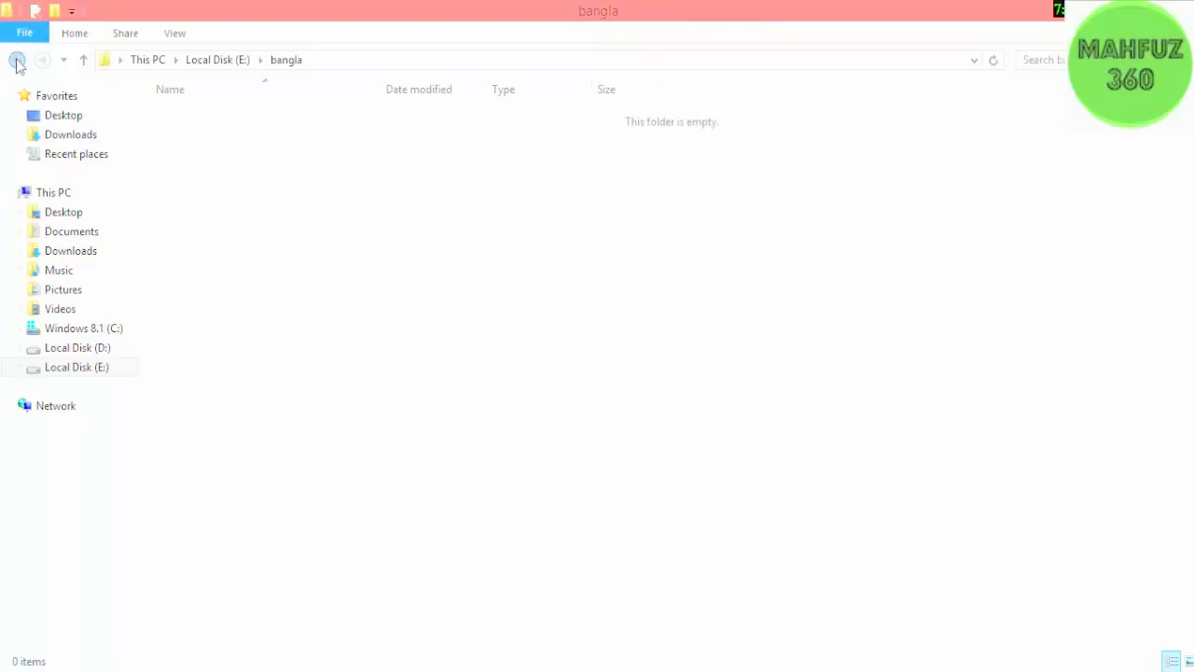
click(17, 59)
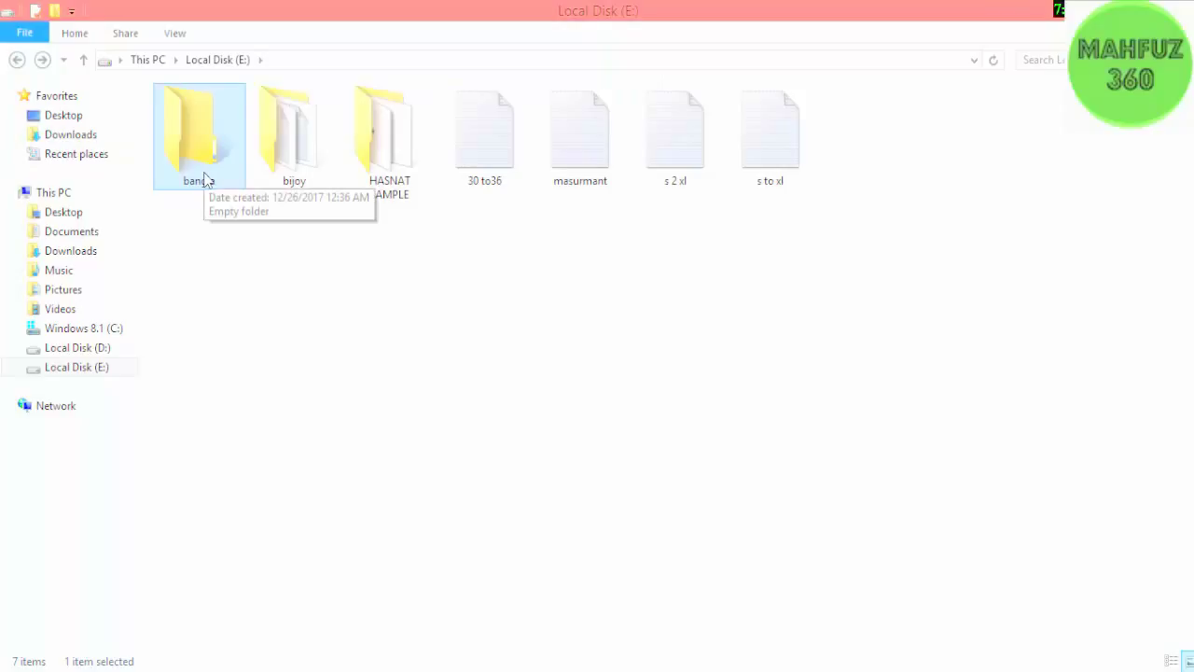
Create a folder named "bangla tex" on Local Disk (E:) and close the file window
right_click(260, 282)
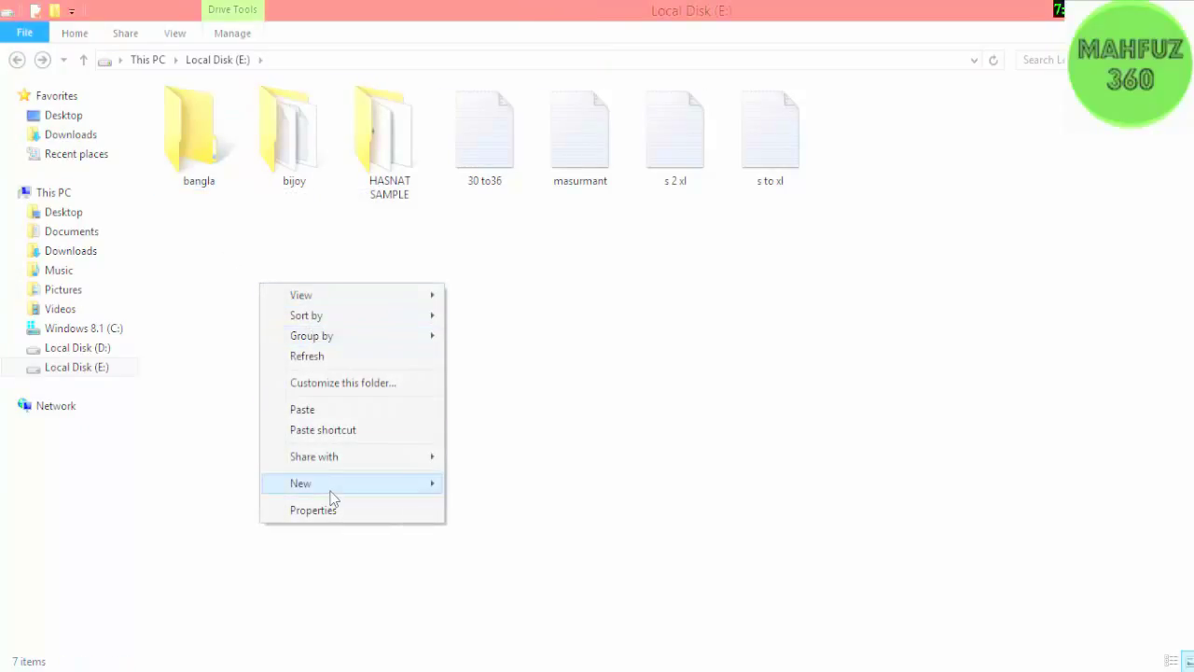
mouse_move(330, 495)
click(494, 485)
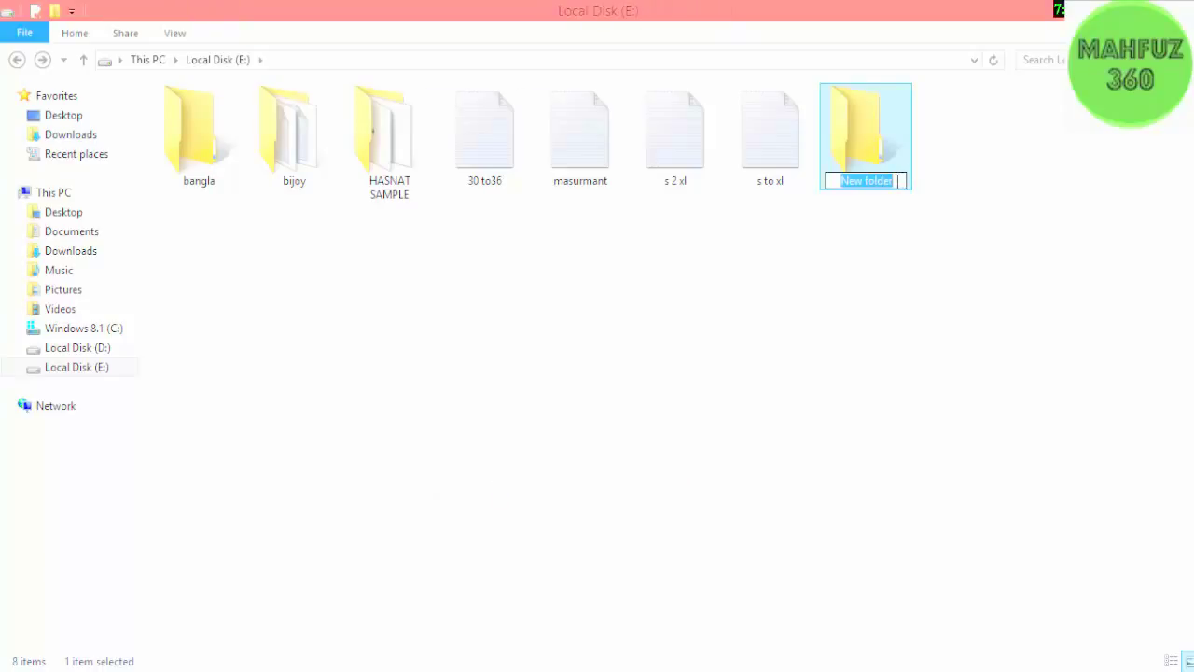
text(ba)
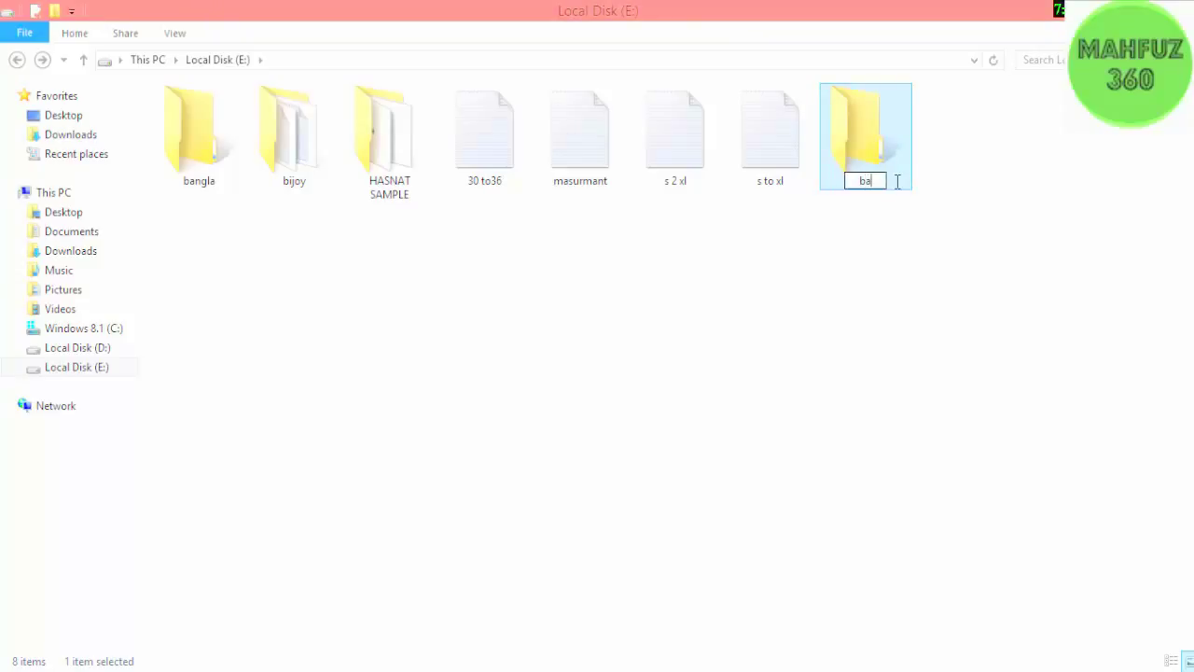
text(ngla)
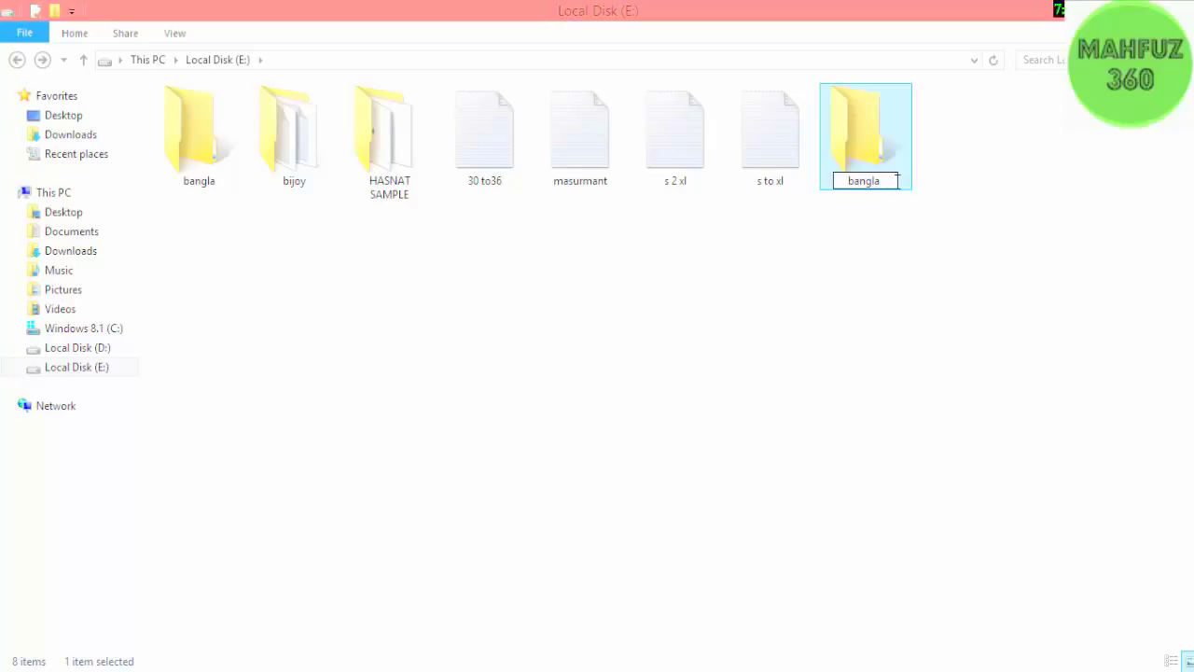
text( tex)
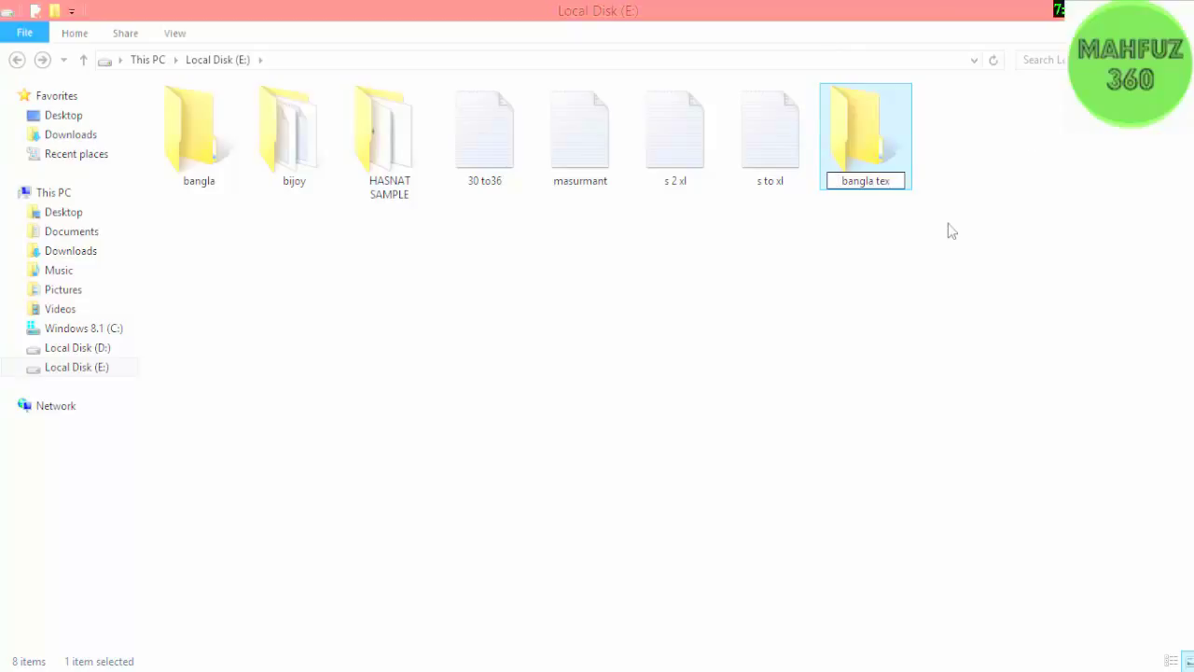
click(904, 231)
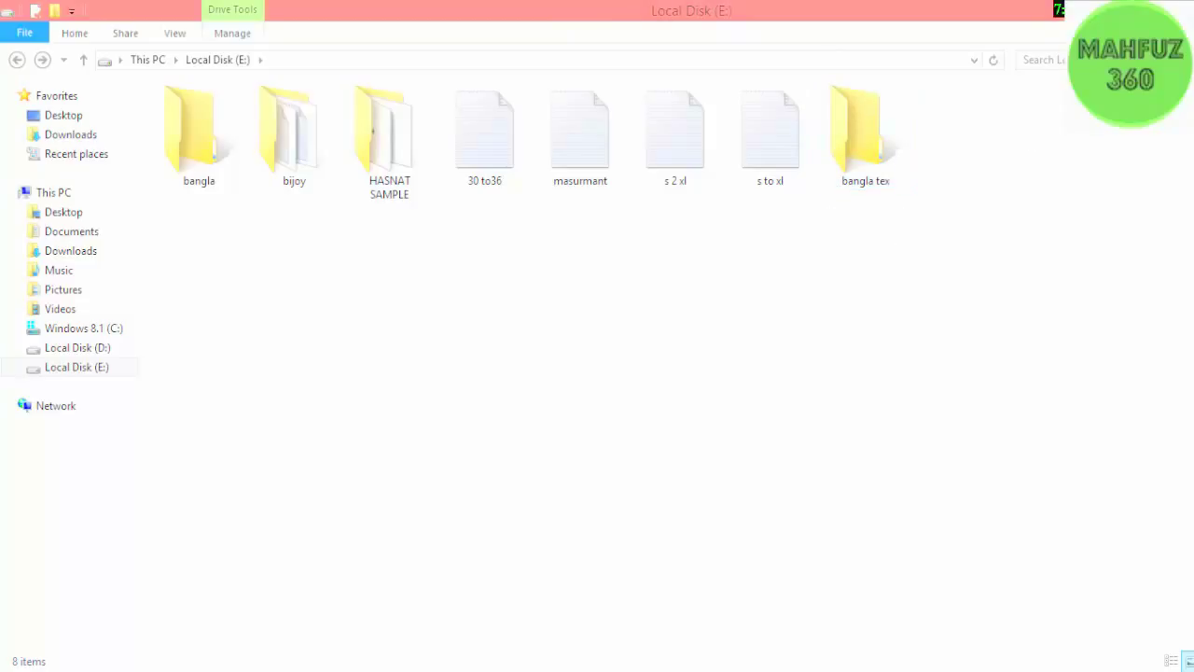
click(1116, 9)
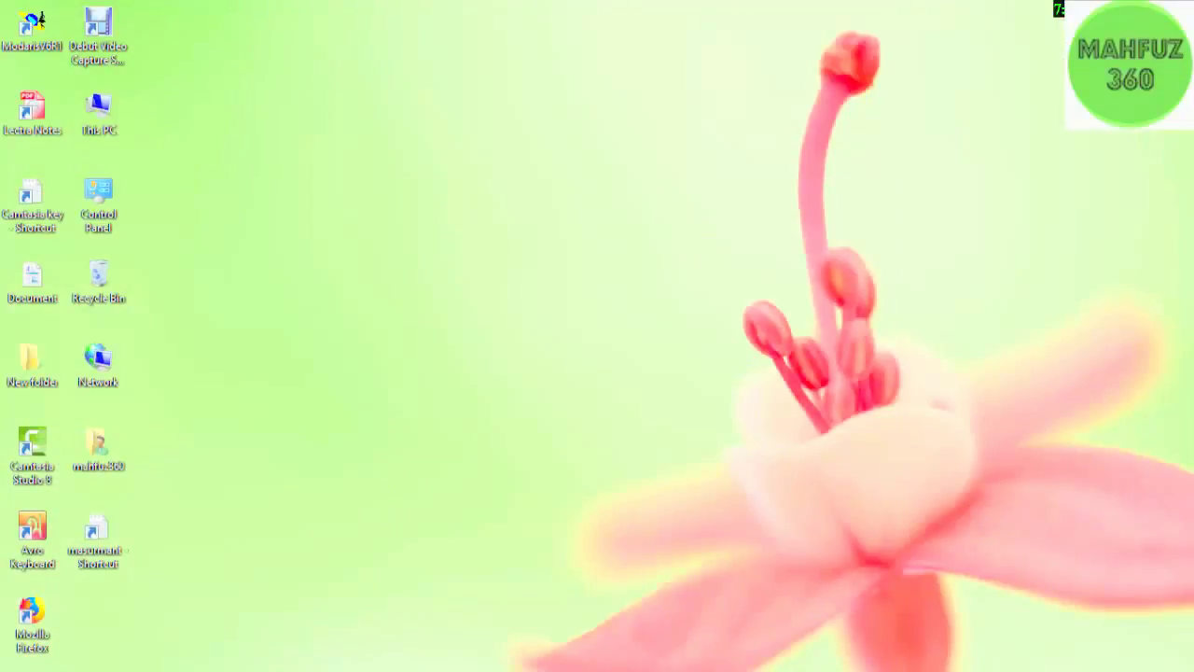
In the blank Notepad document, write alpha, s, m, l and xl on separate lines, with an asterisk before m
mouse_move(357, 668)
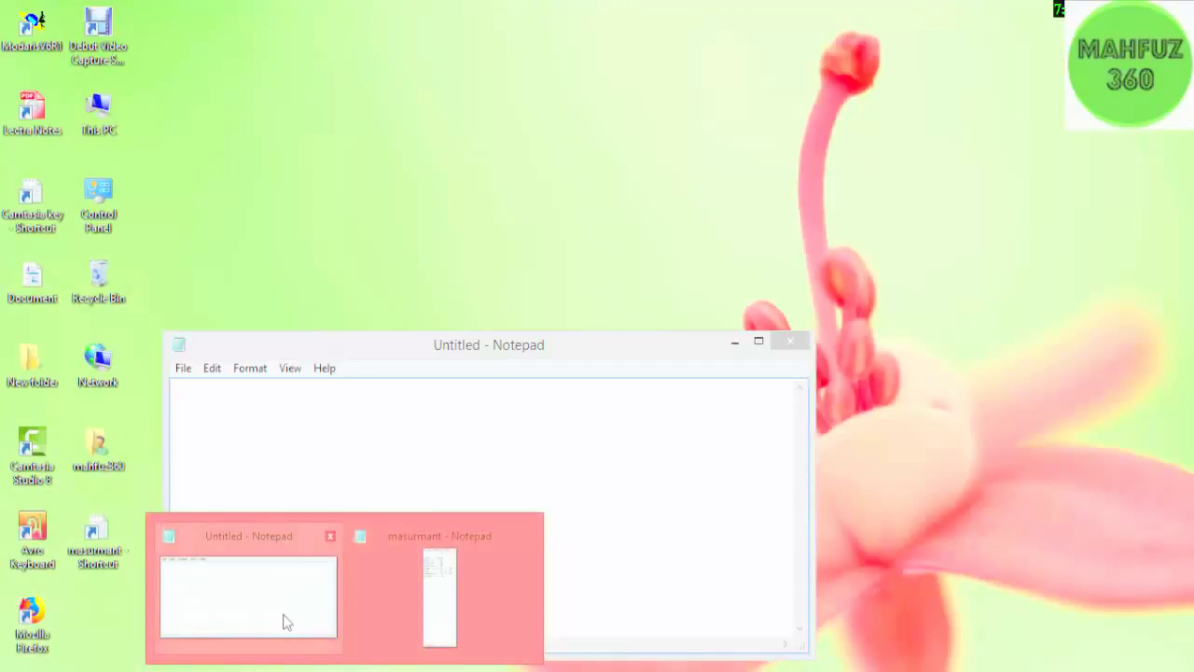
click(284, 618)
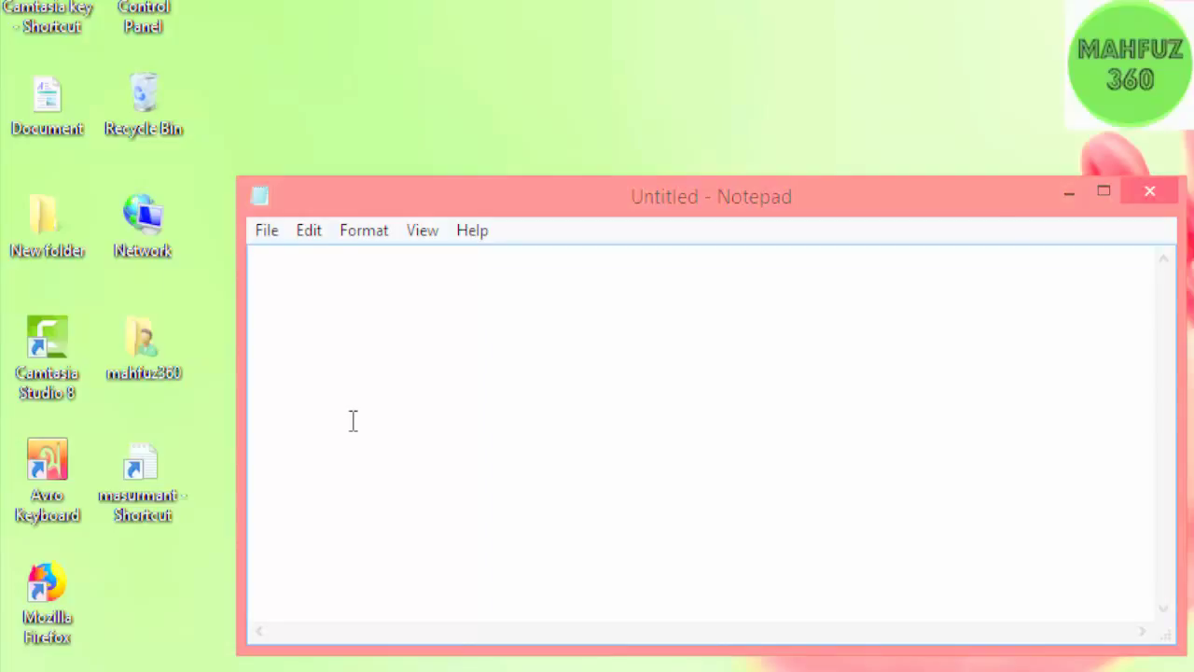
text(alpha)
key(Return)
text(s)
key(Return)
text(m)
key(Return)
text(l)
key(Return)
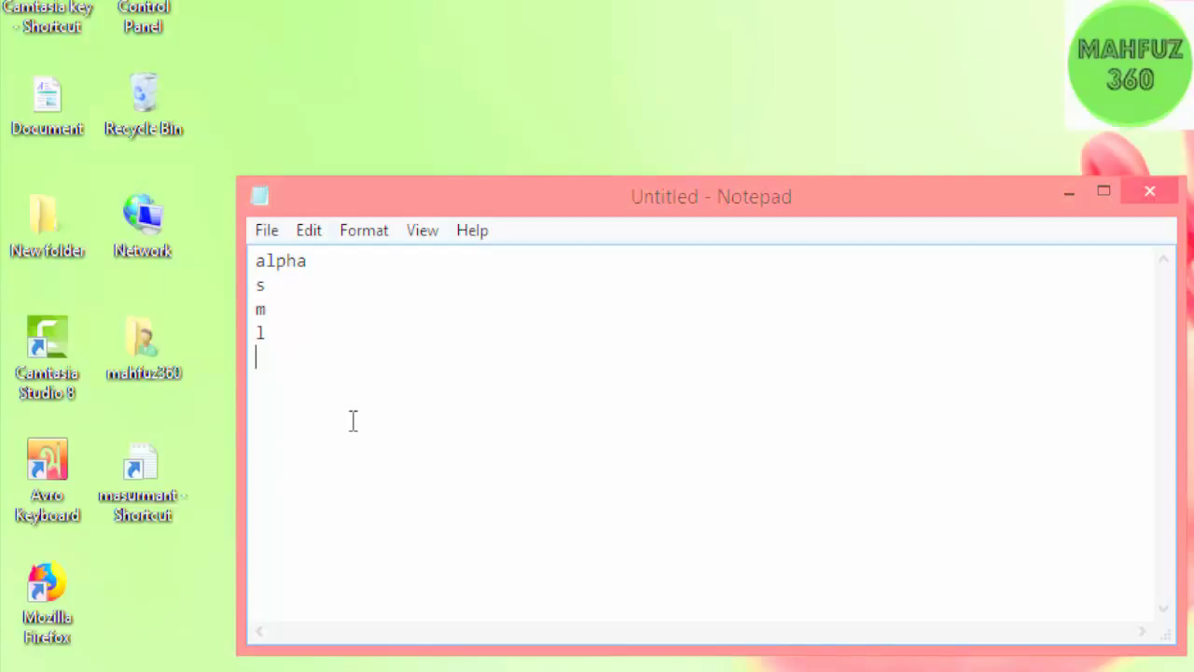
text(xl)
click(255, 309)
text(*)
Save the size list as "s to xl" on Local Disk (E:), replacing the existing file, and close it
click(269, 232)
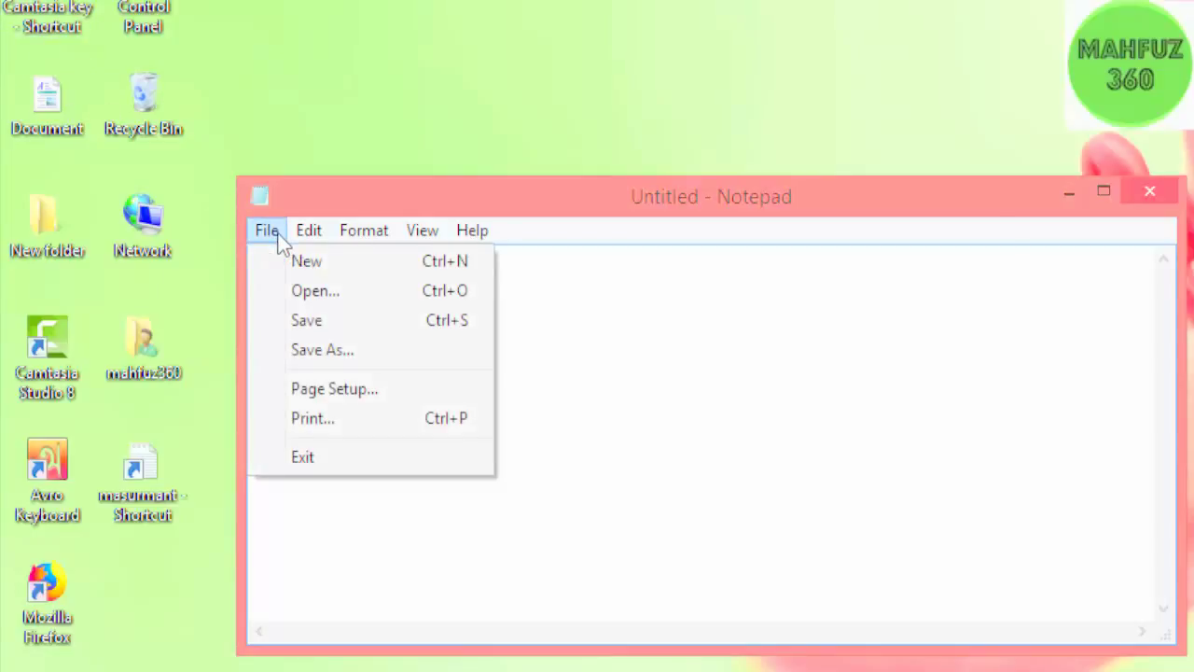
click(343, 364)
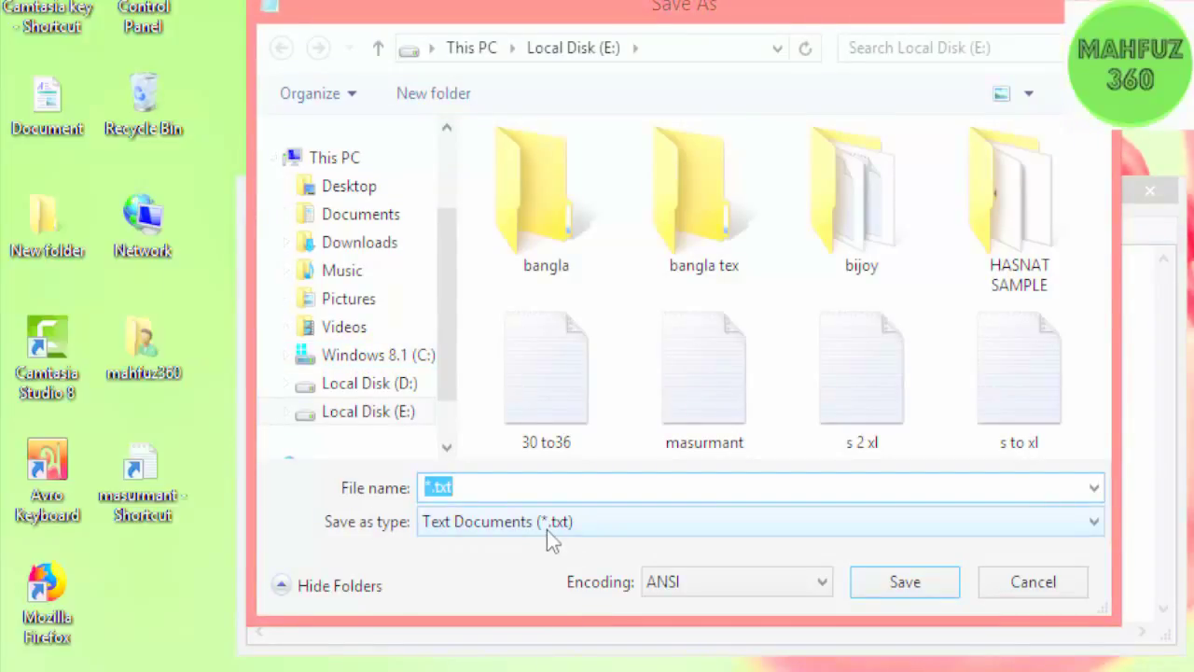
drag(477, 487, 410, 488)
text(s)
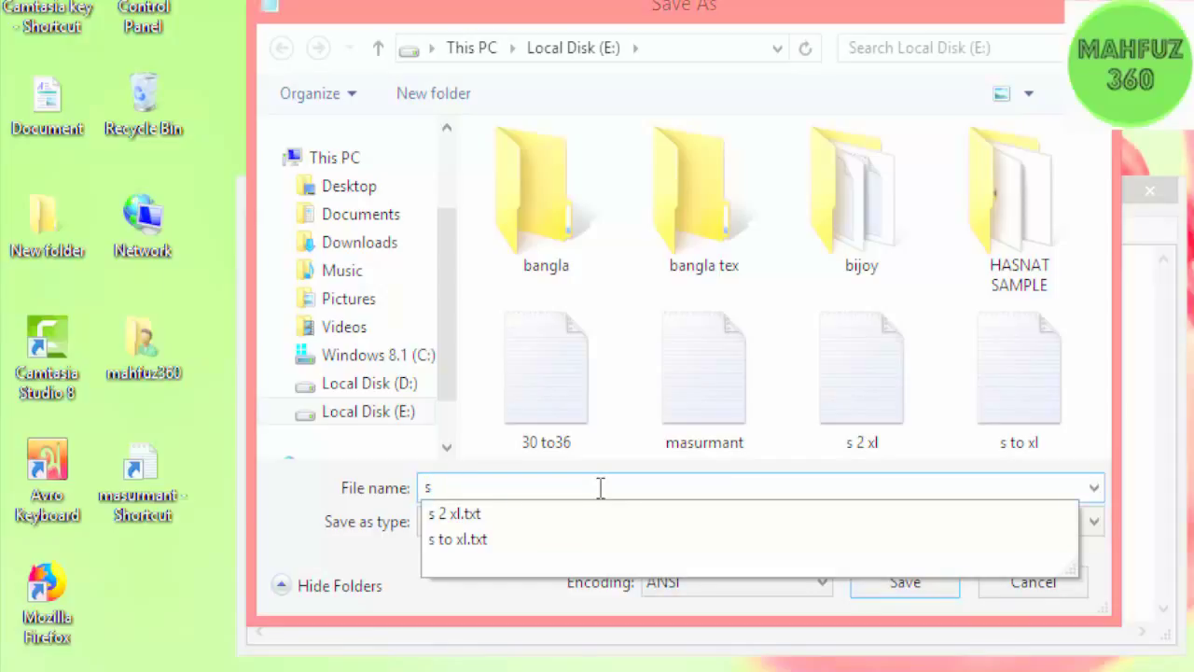
text( t)
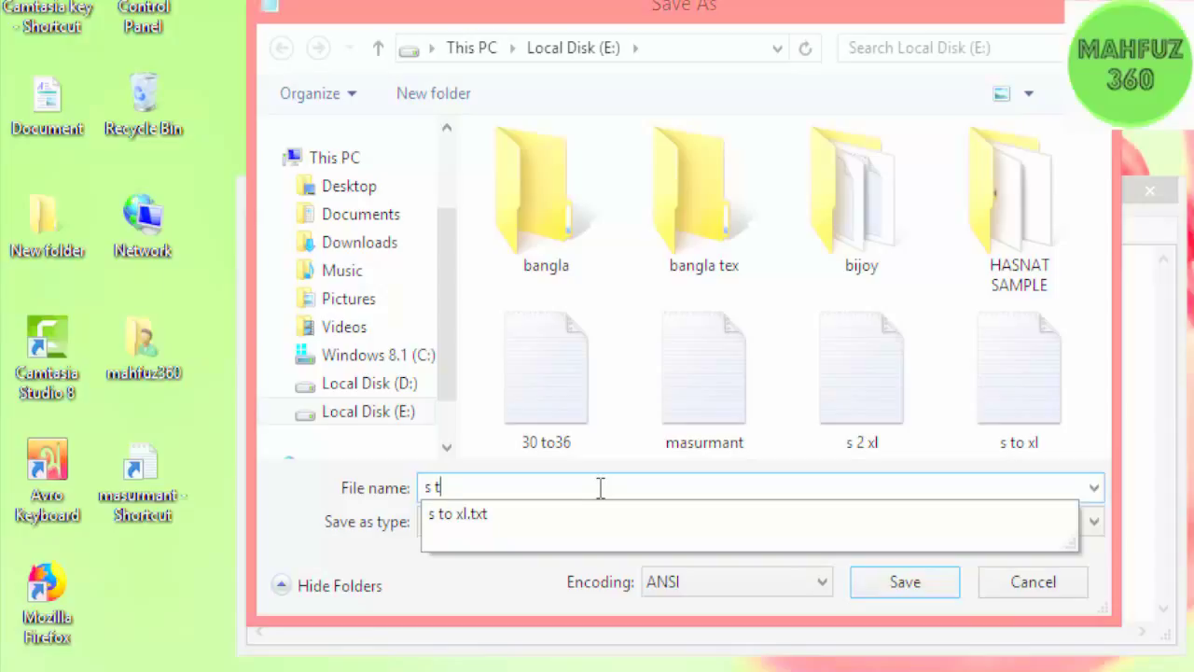
text(o xl)
click(906, 583)
click(936, 200)
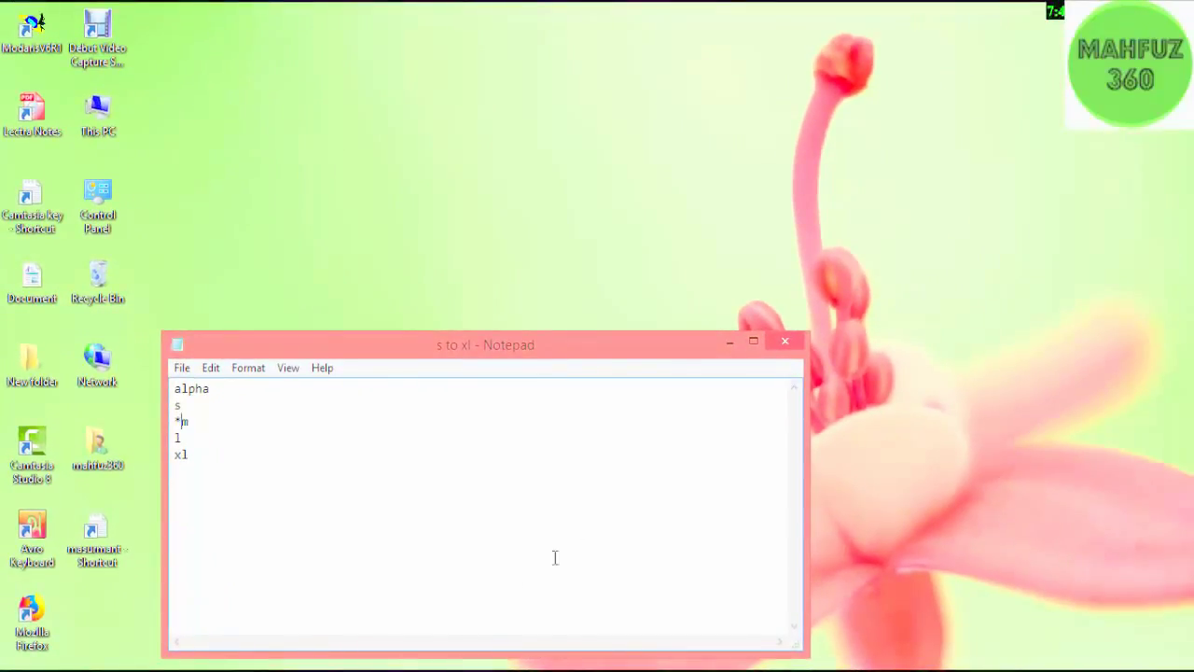
click(785, 343)
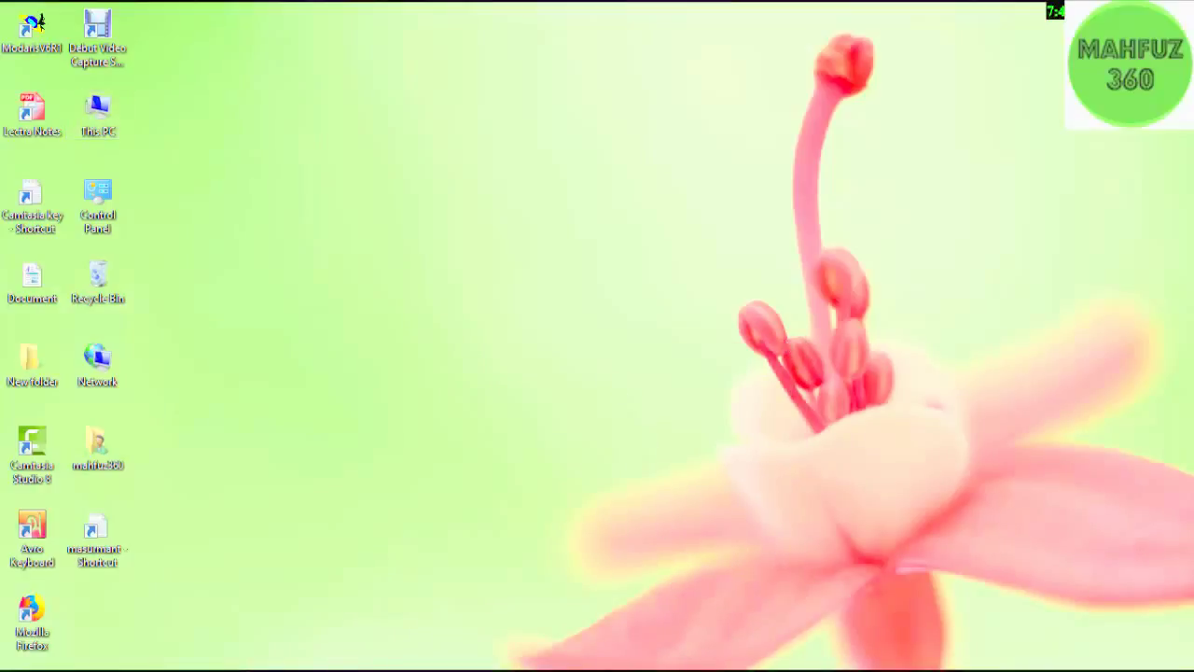
Launch ModarisV6R1, bring up the masurmant notes, and widen the Modaris window to reach the notes' edge
double_click(38, 21)
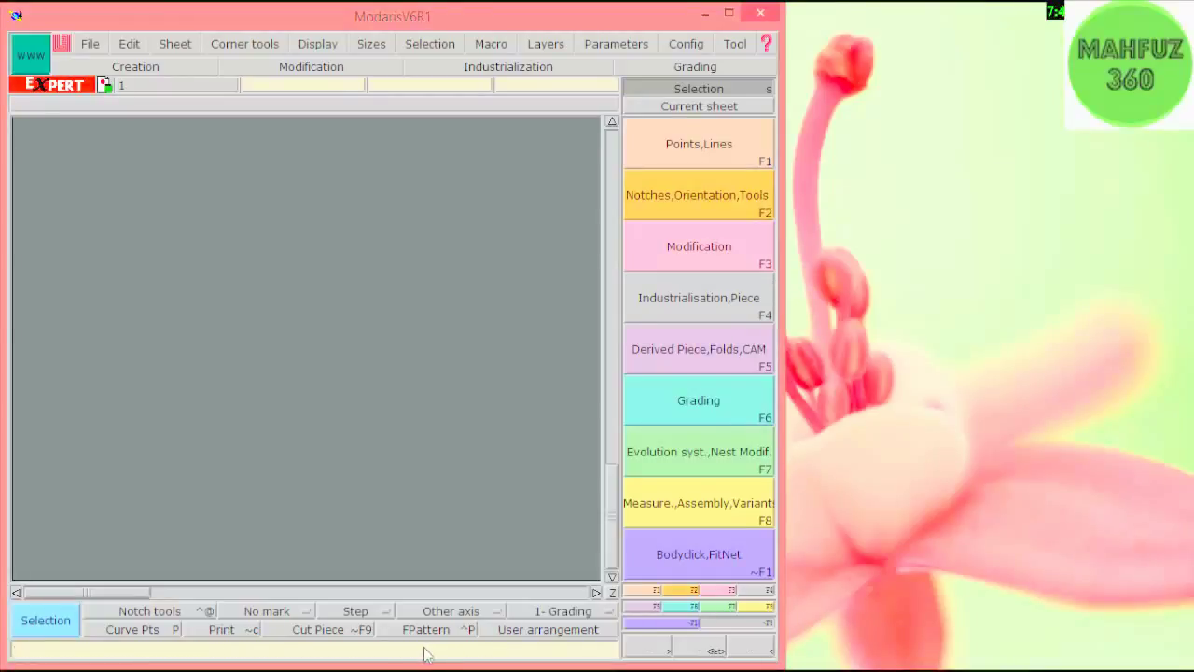
mouse_move(341, 668)
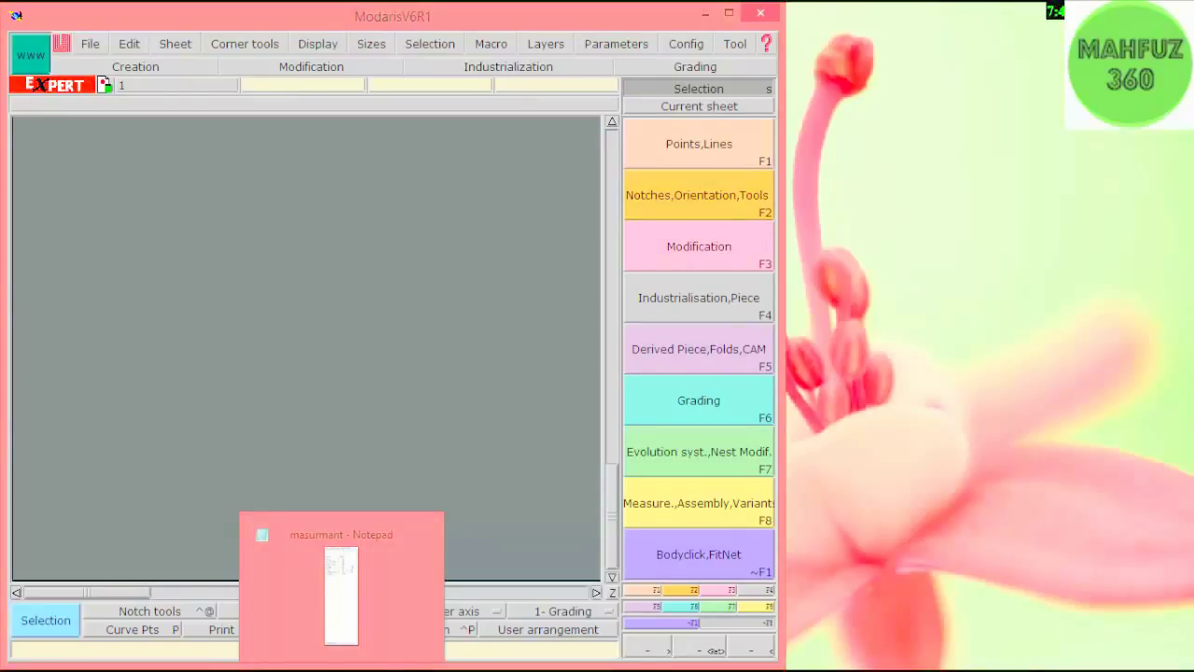
click(341, 597)
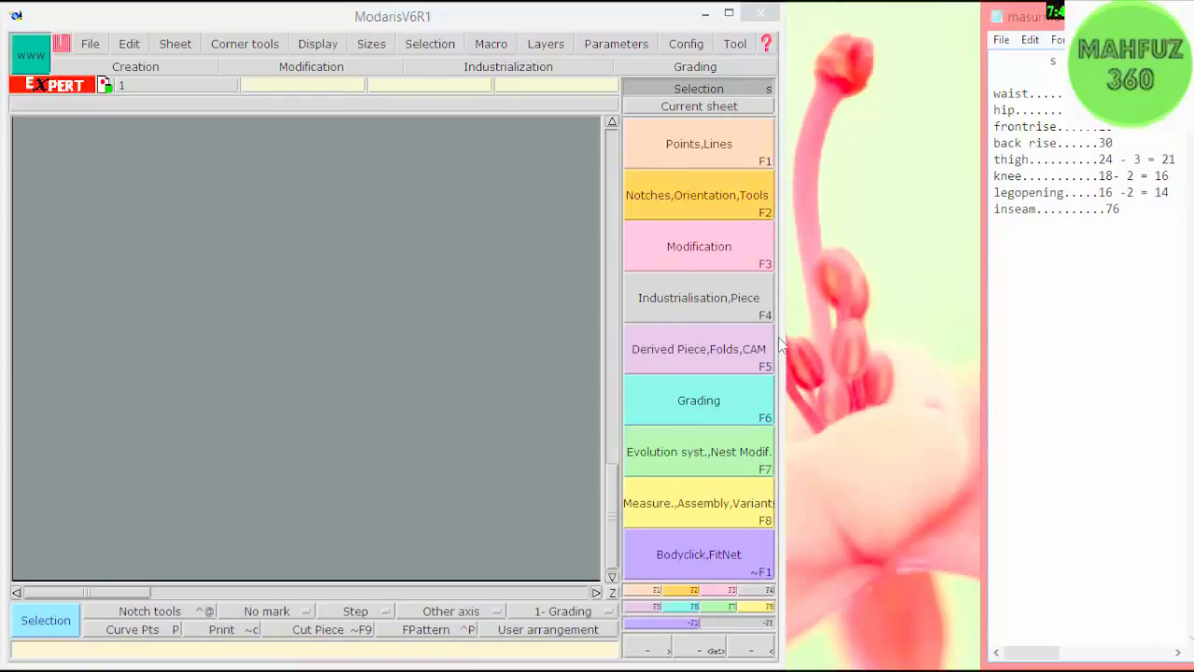
drag(781, 317, 987, 305)
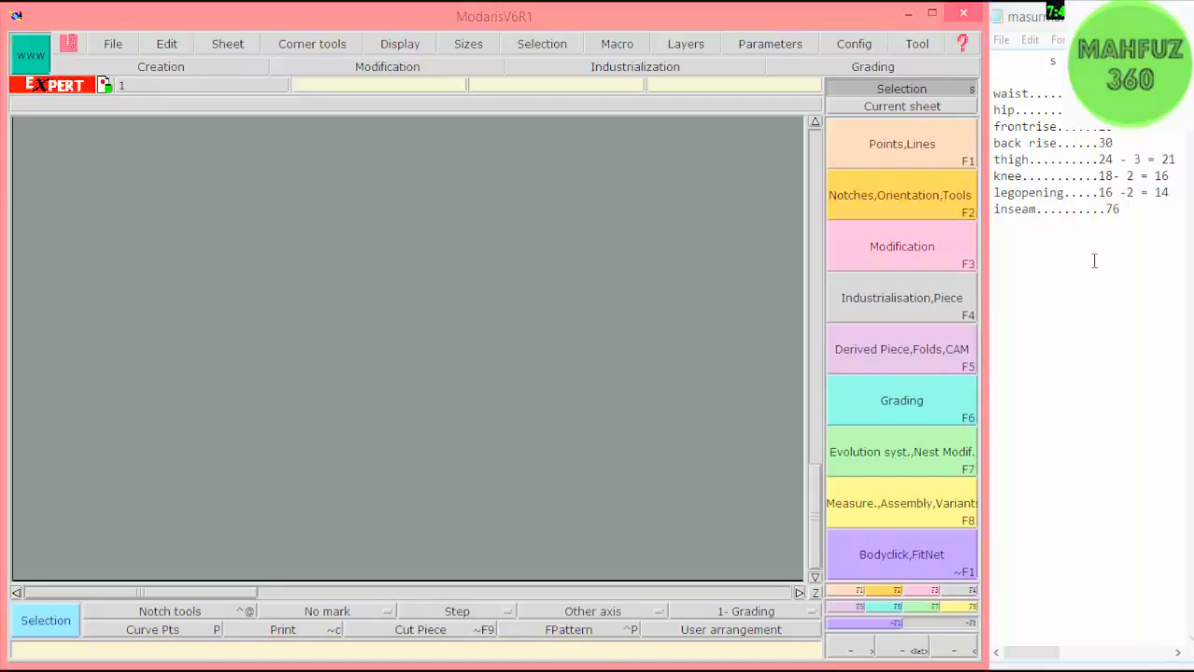
Create a new model named 786
click(113, 47)
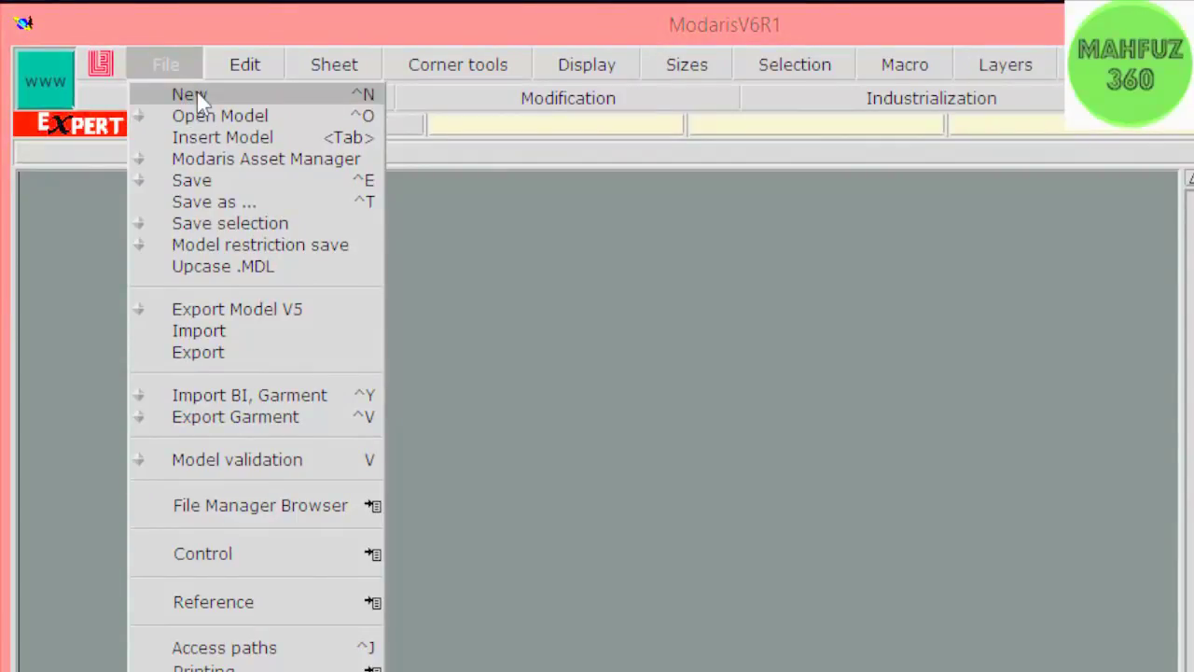
click(197, 91)
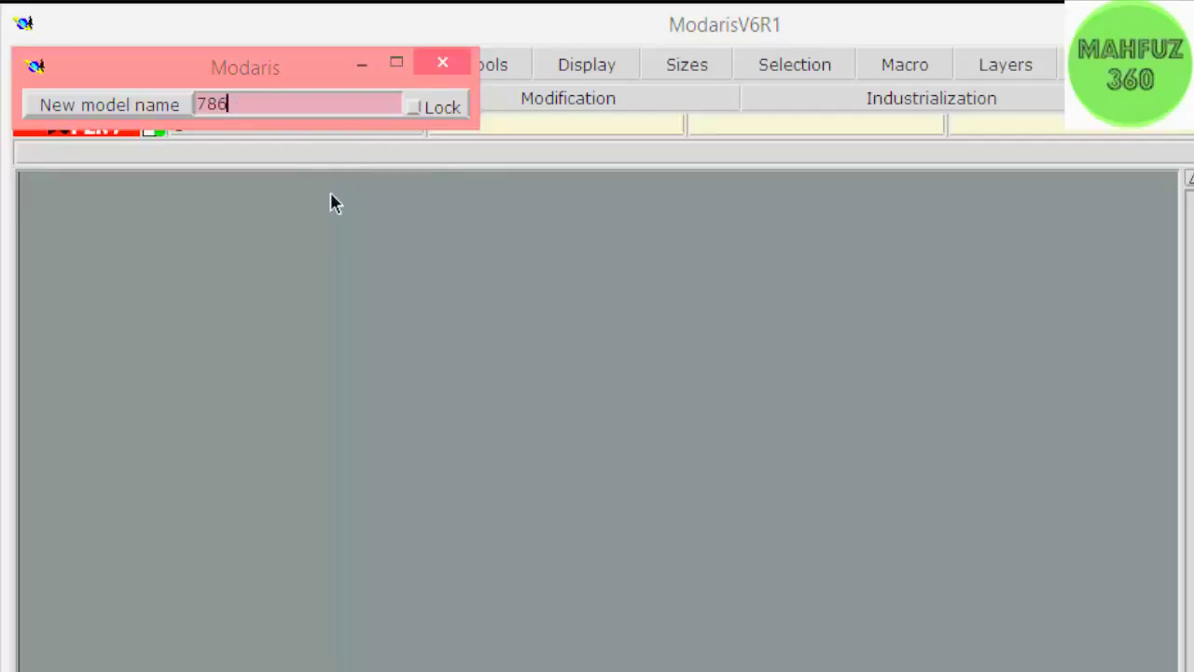
key(Return)
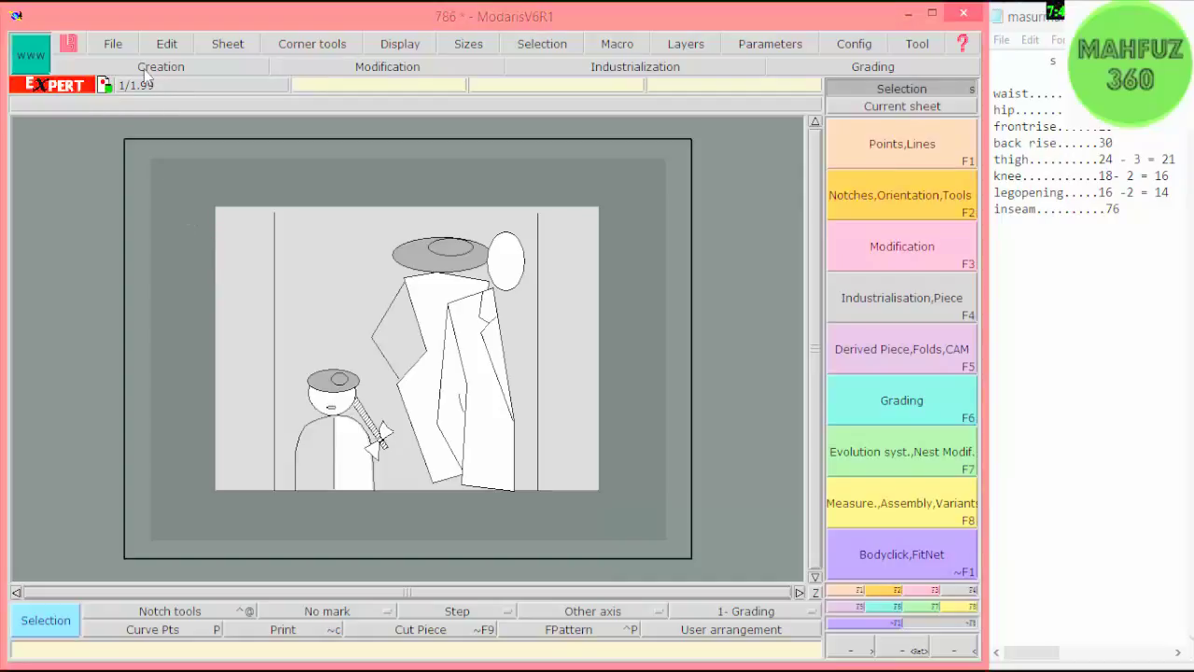
Display the title block and the sizes for model 786, and select the size range's name field
click(393, 47)
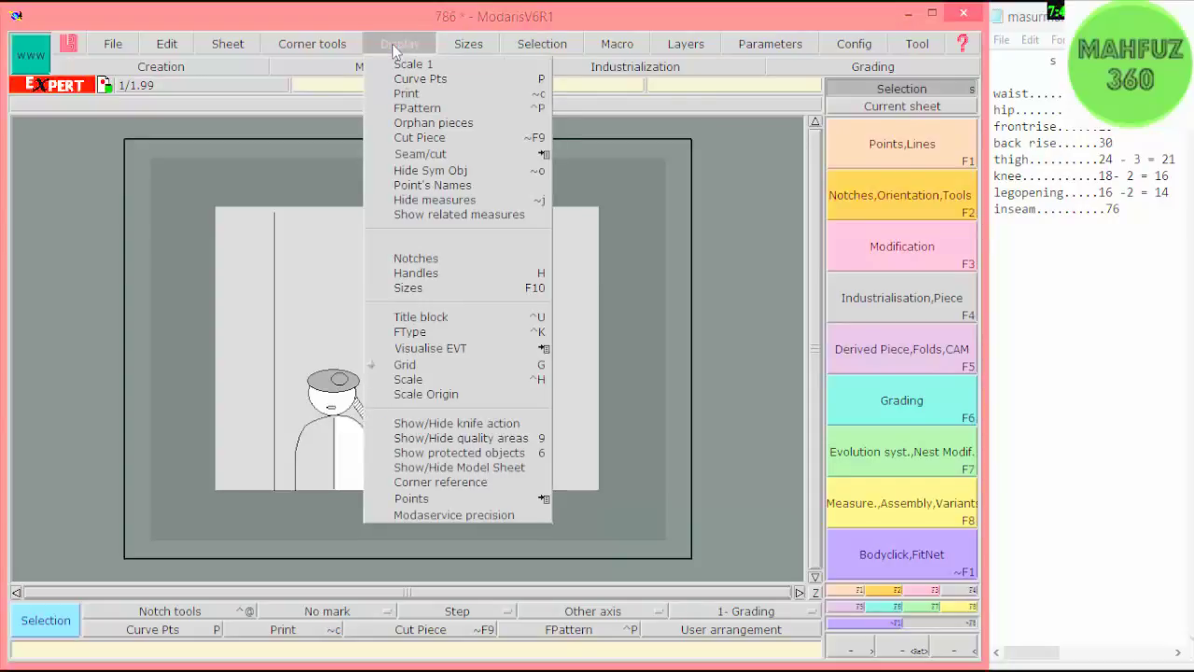
click(447, 322)
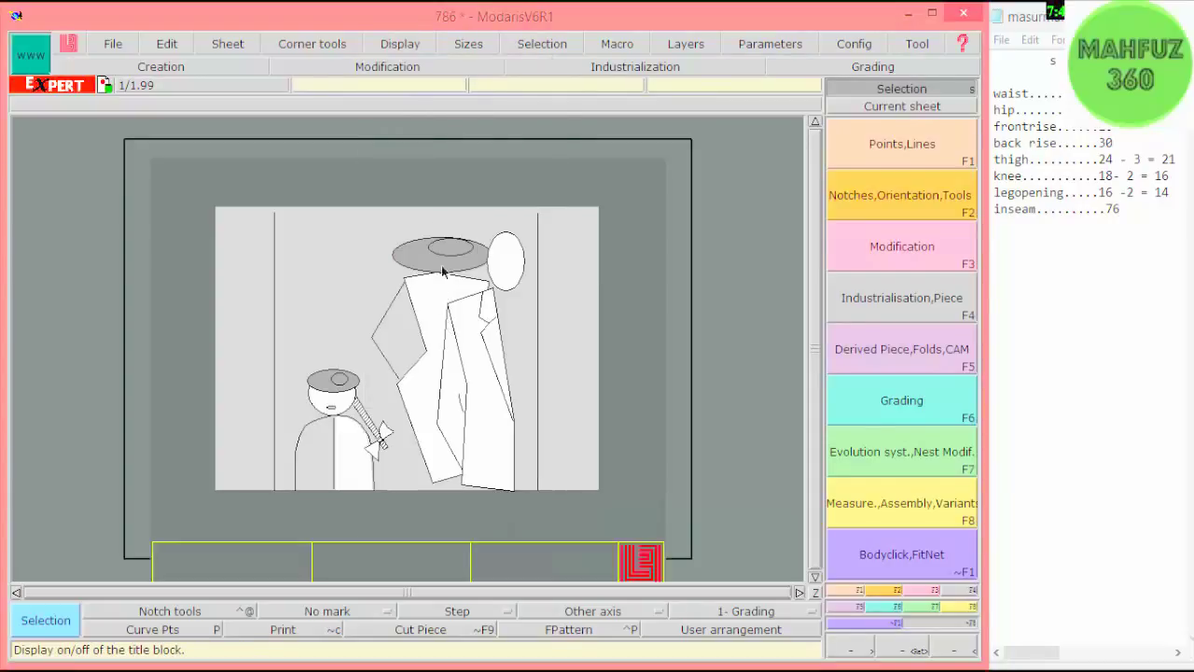
click(403, 45)
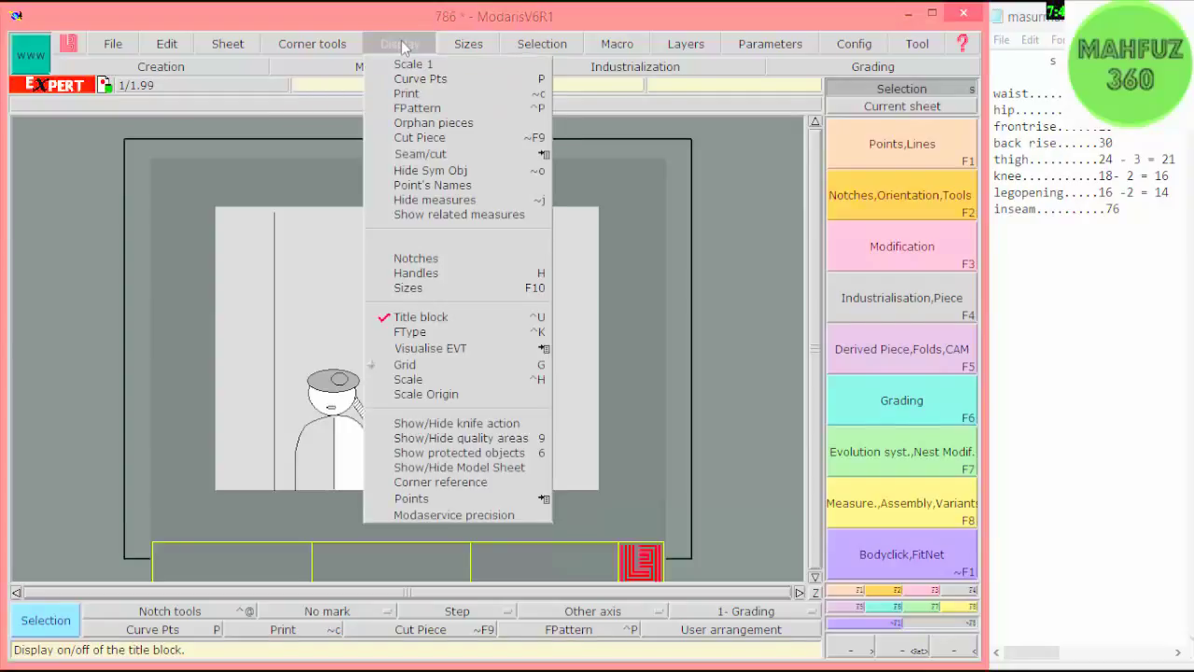
click(434, 288)
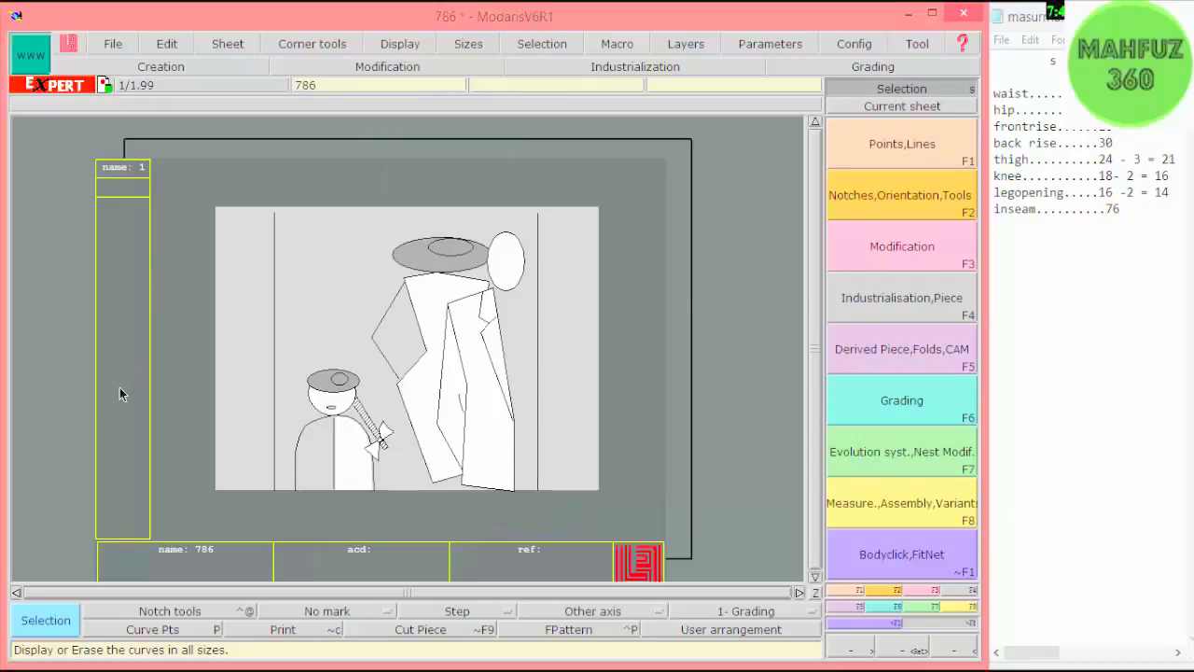
click(116, 165)
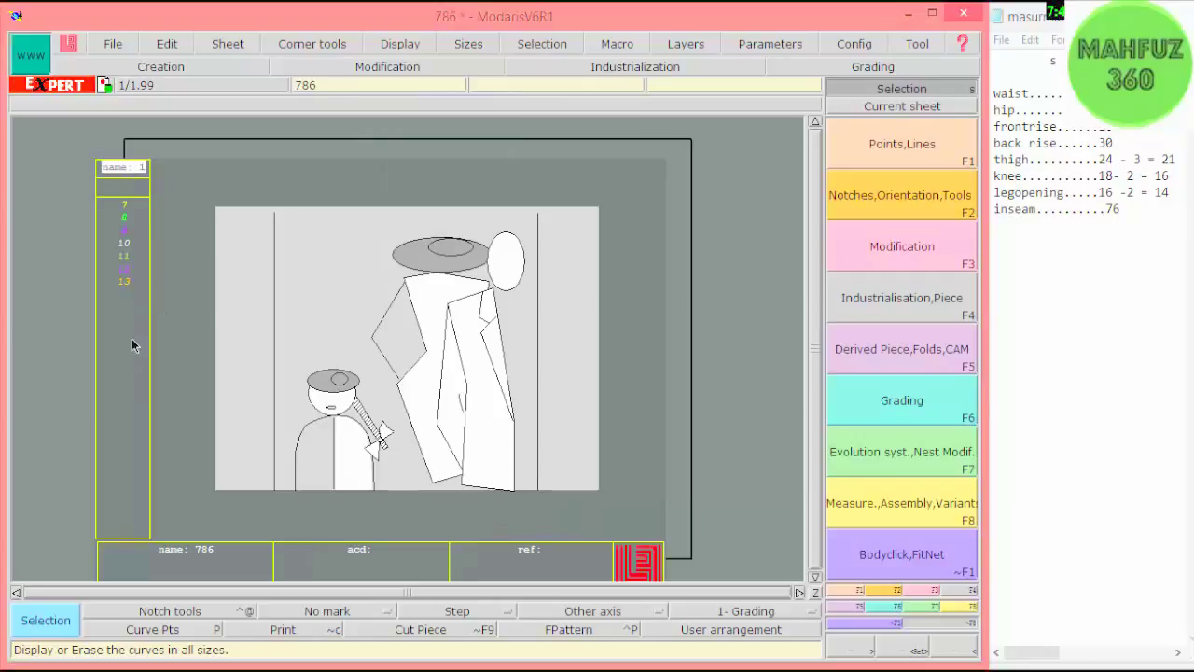